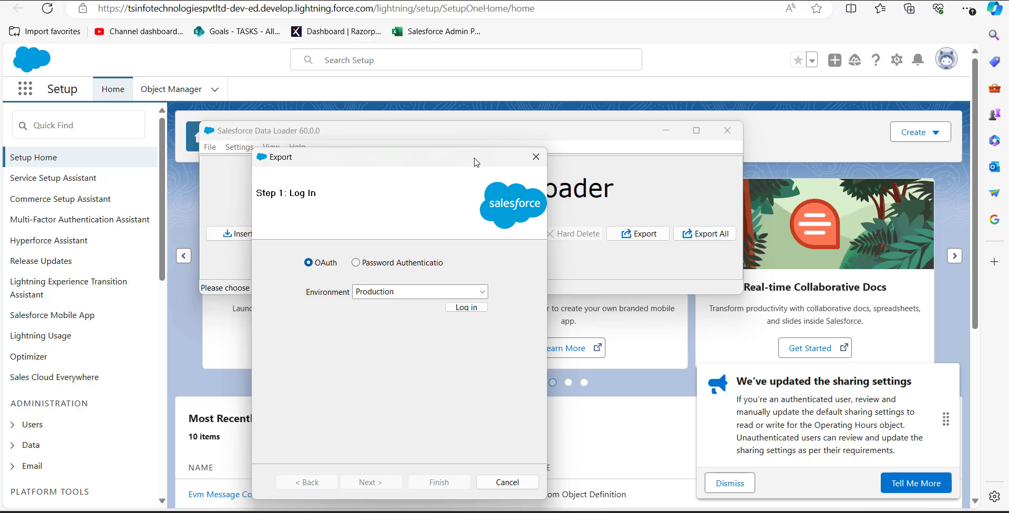
# Step: Choose the User (User) object for the export and name the extraction file user license.csv
pyautogui.moveTo(476, 157); pyautogui.dragTo(477, 89)
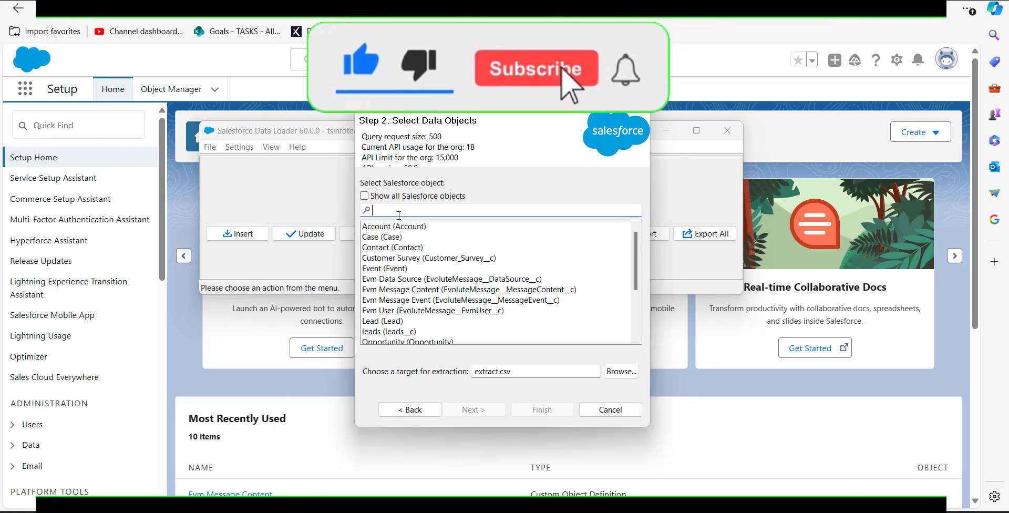
pyautogui.click(391, 211)
pyautogui.write('user')
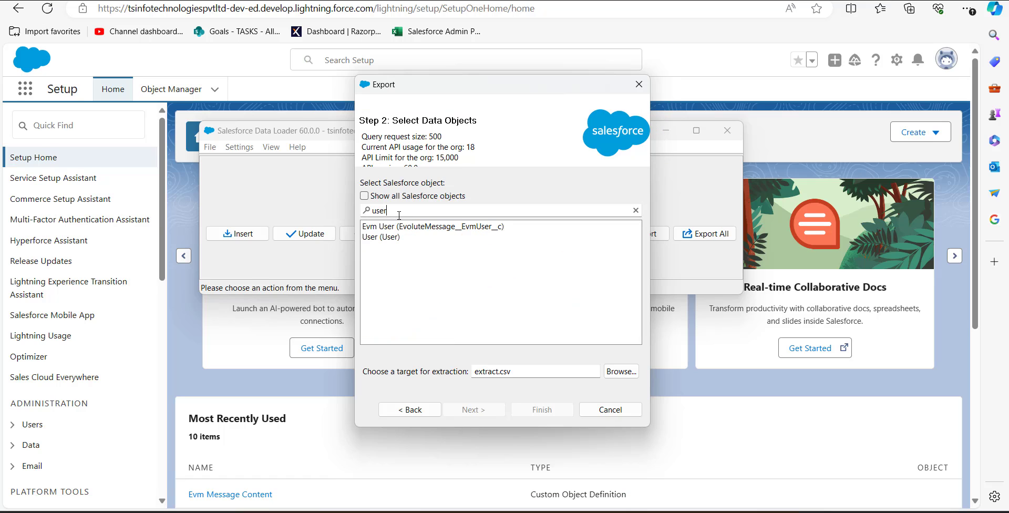
pyautogui.click(408, 237)
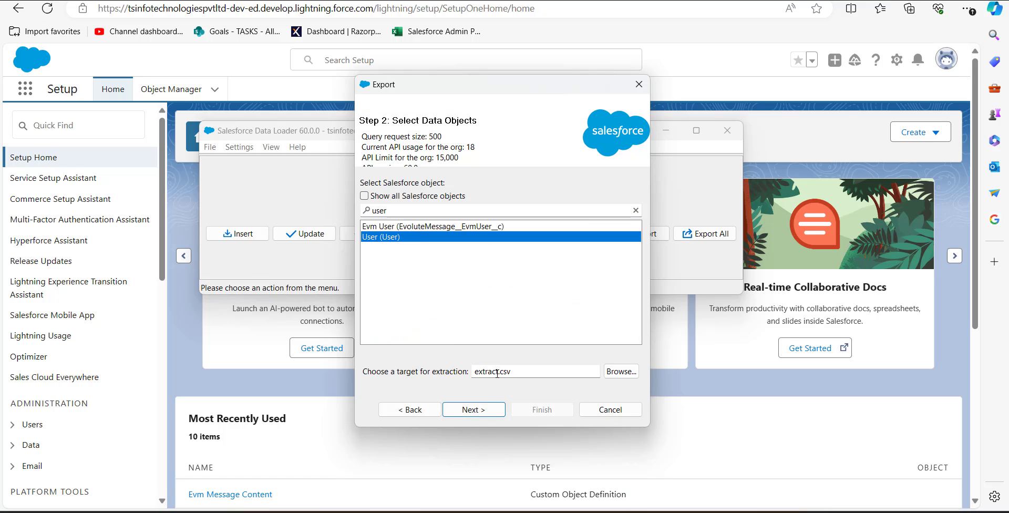
pyautogui.moveTo(498, 372); pyautogui.dragTo(454, 372)
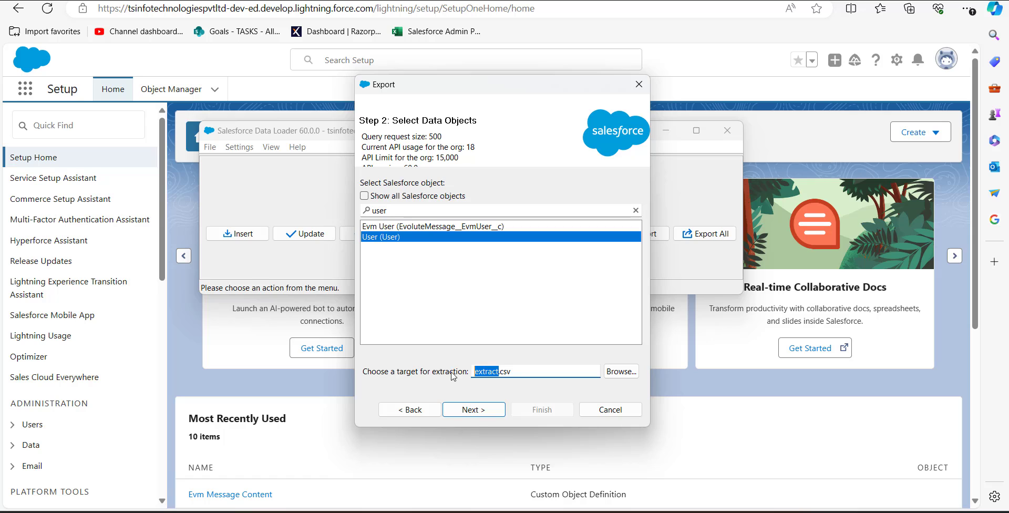
pyautogui.hotkey('ctrl', 'v')
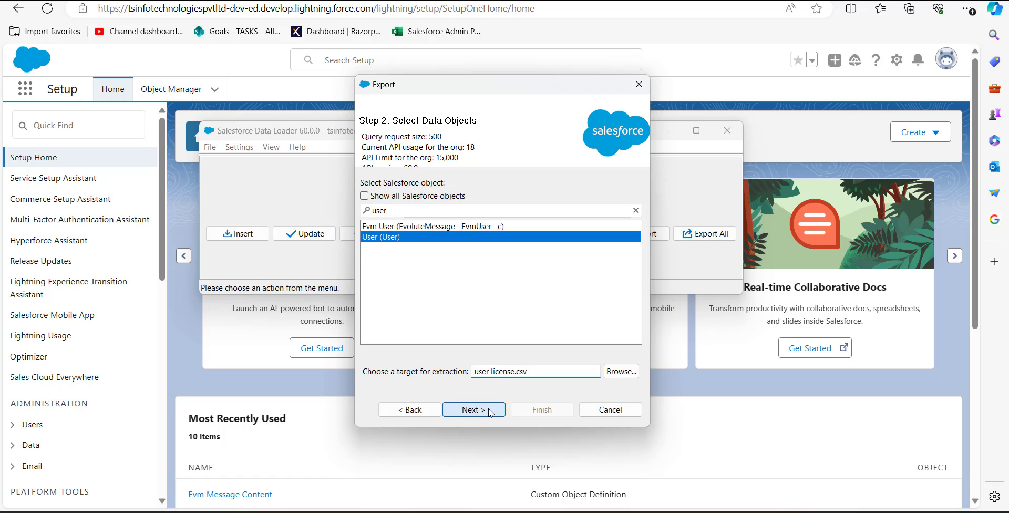
pyautogui.click(489, 410)
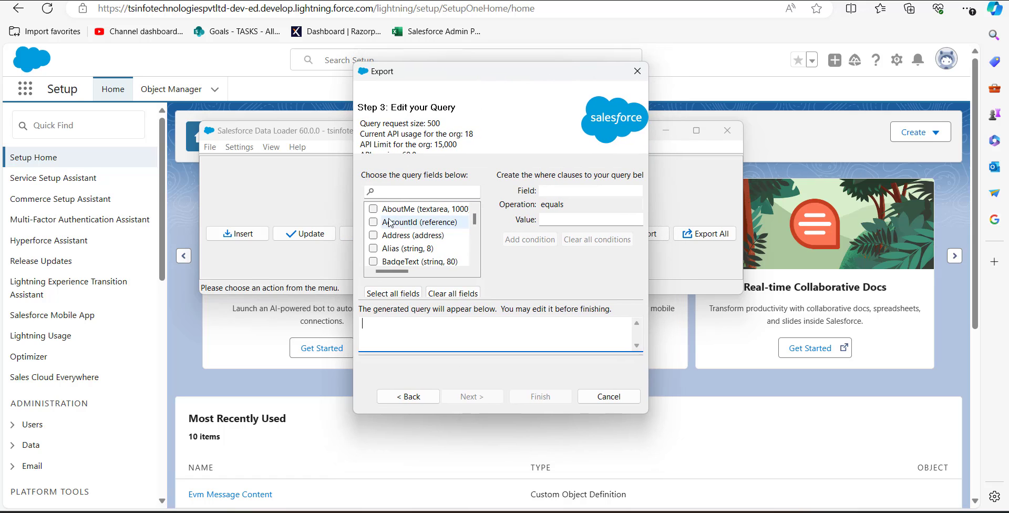
# Step: Add the Id and Name fields to the User export query
pyautogui.click(402, 192)
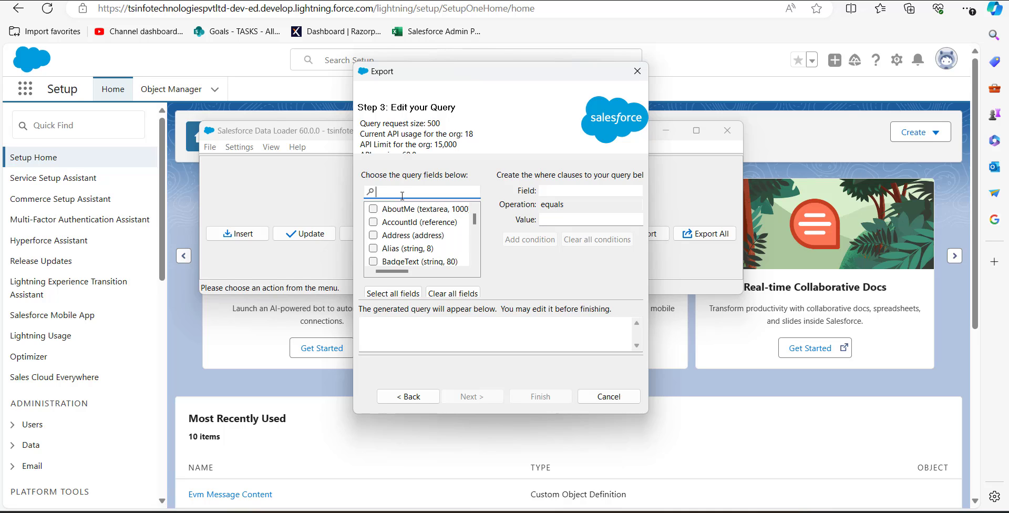
pyautogui.write('id')
pyautogui.click(402, 209)
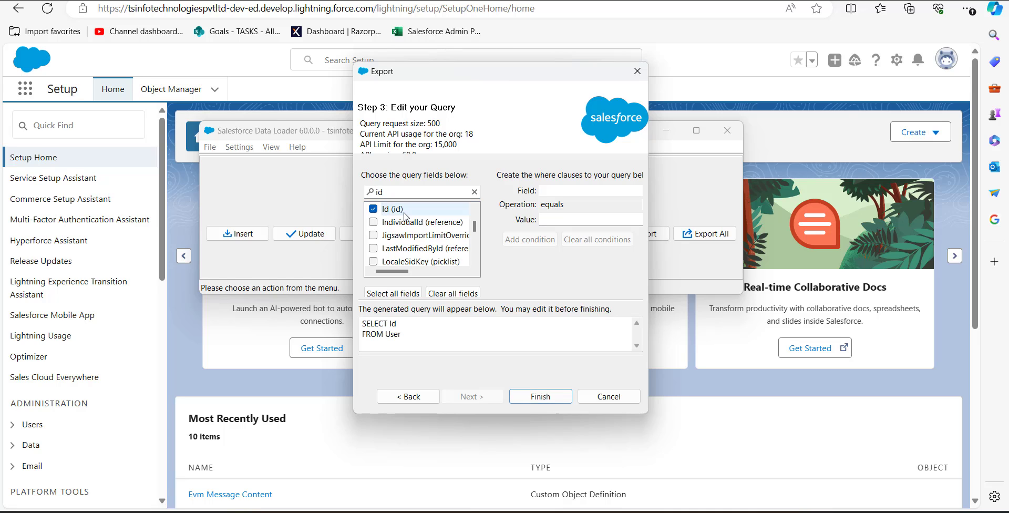
pyautogui.moveTo(398, 196); pyautogui.dragTo(346, 198)
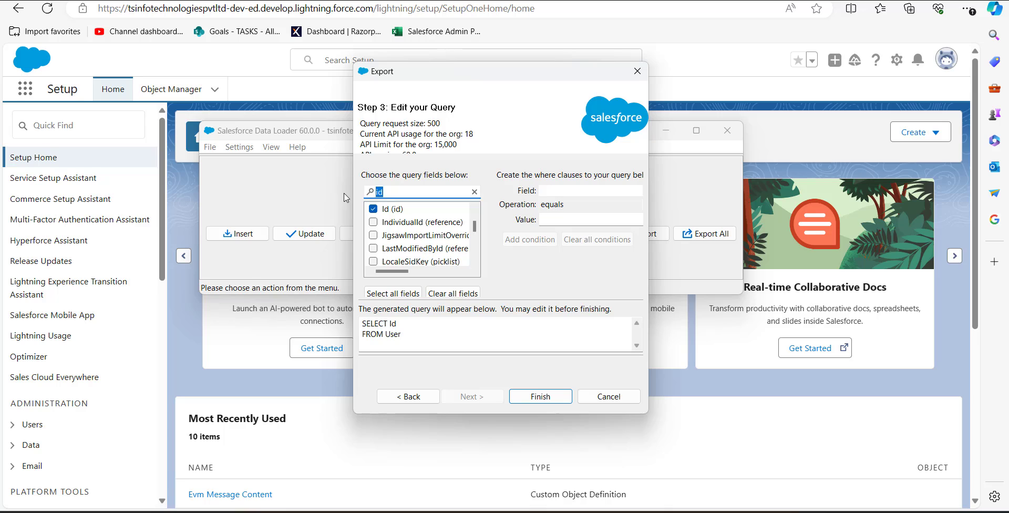
pyautogui.write('nmae')
pyautogui.press('BackSpace')
pyautogui.write('ame')
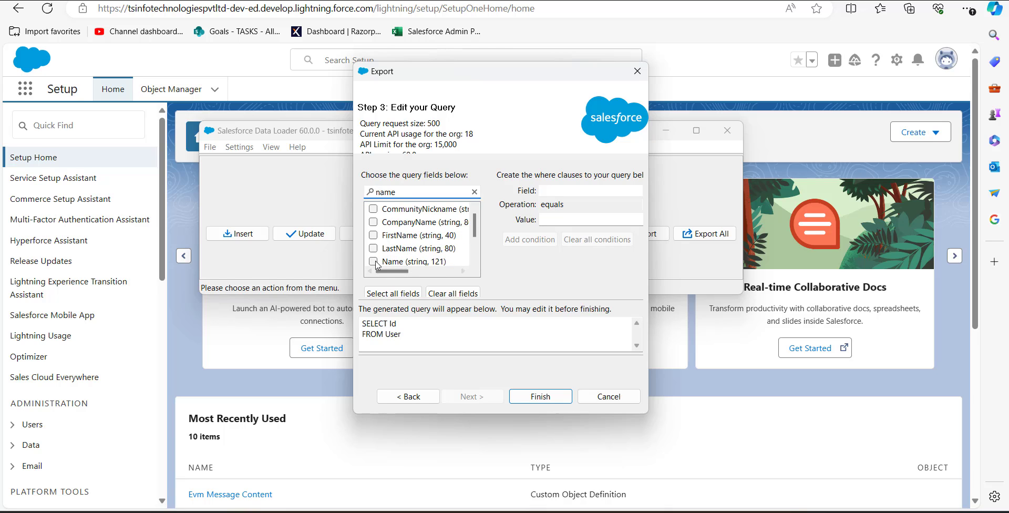
pyautogui.click(398, 265)
# Step: Run the export, view the extraction and open the resulting CSV in Excel
pyautogui.click(540, 399)
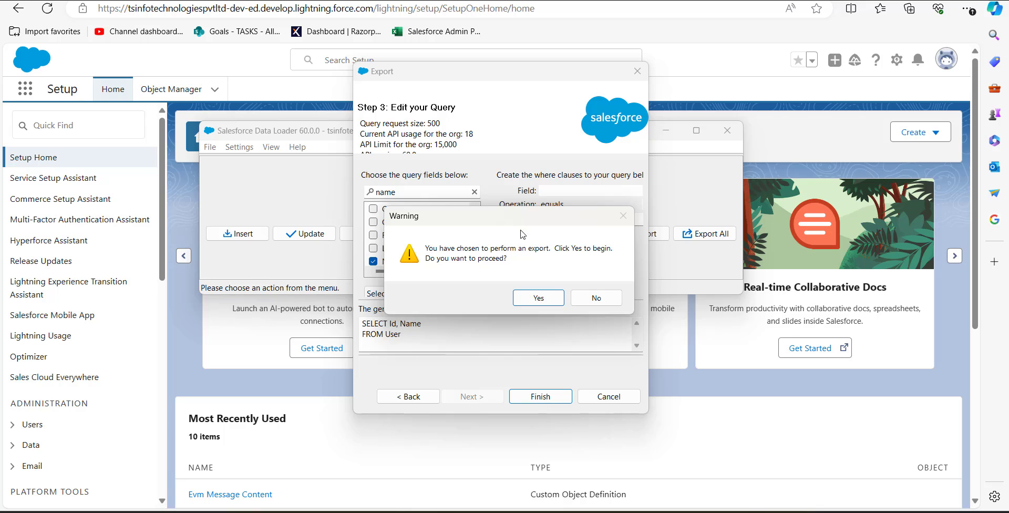
pyautogui.click(537, 295)
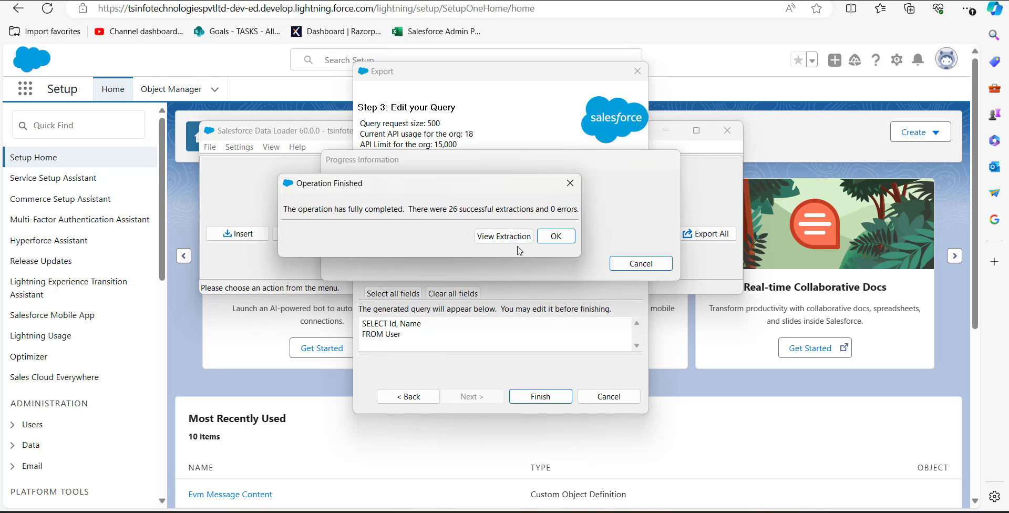
pyautogui.click(488, 240)
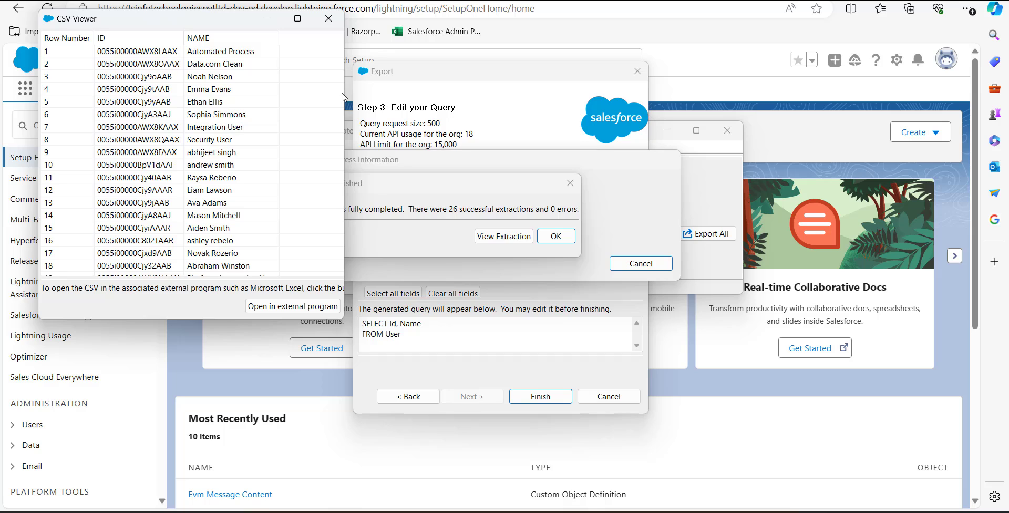
pyautogui.moveTo(345, 96); pyautogui.dragTo(462, 97)
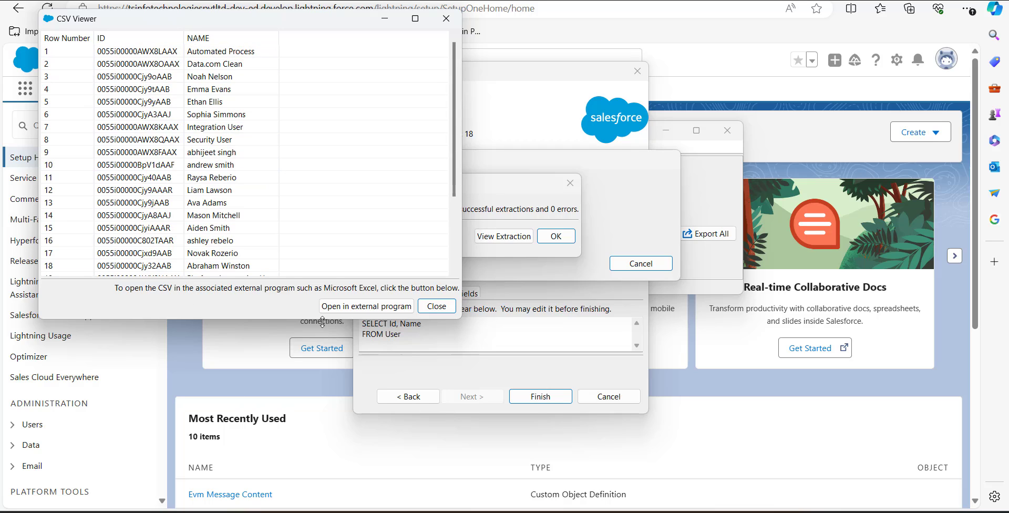
pyautogui.click(349, 306)
# Step: Widen columns A and B so the user IDs and names fit
pyautogui.moveTo(60, 122); pyautogui.dragTo(351, 125)
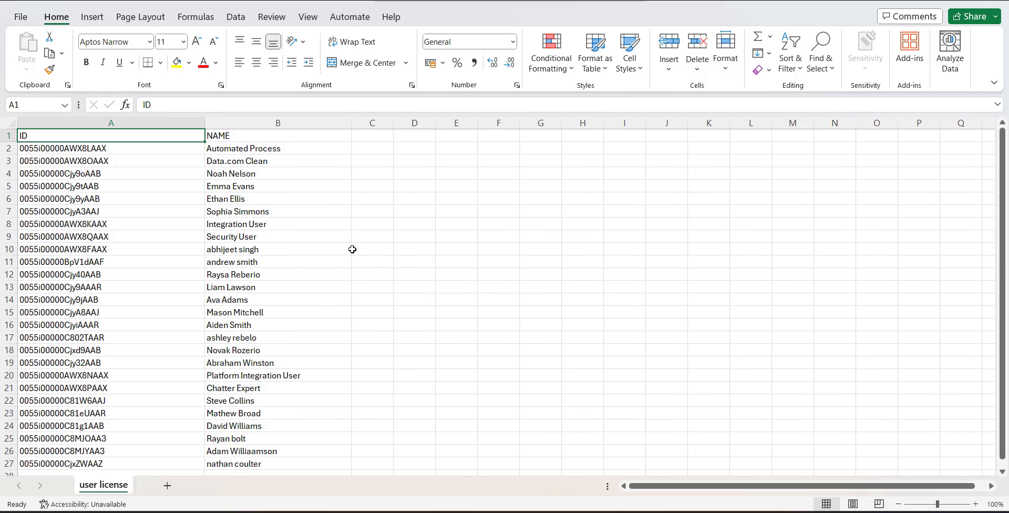
pyautogui.click(540, 287)
pyautogui.moveTo(112, 262); pyautogui.dragTo(216, 313)
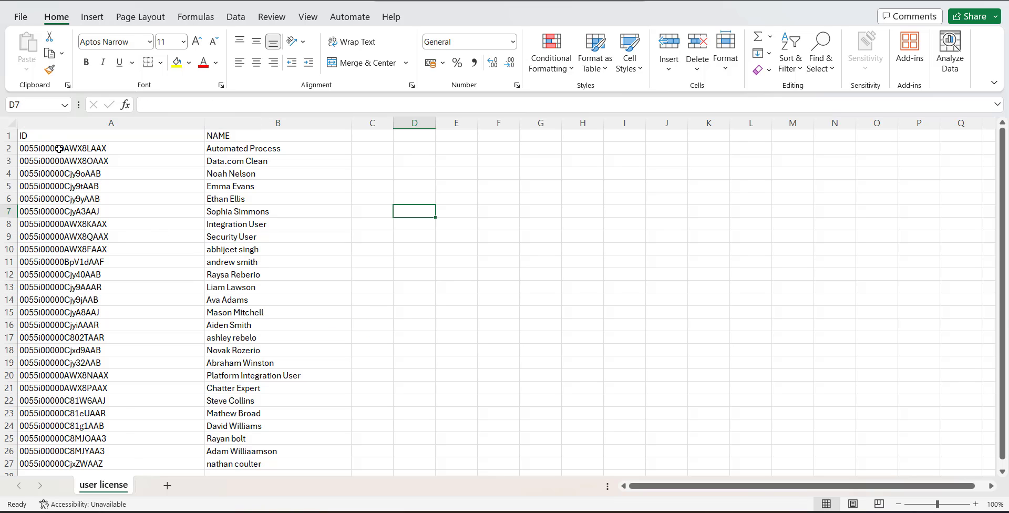
# Step: Delete the first nine user rows and the surplus rows at the end, keeping five users in rows 2 to 6
pyautogui.moveTo(59, 148); pyautogui.dragTo(230, 250)
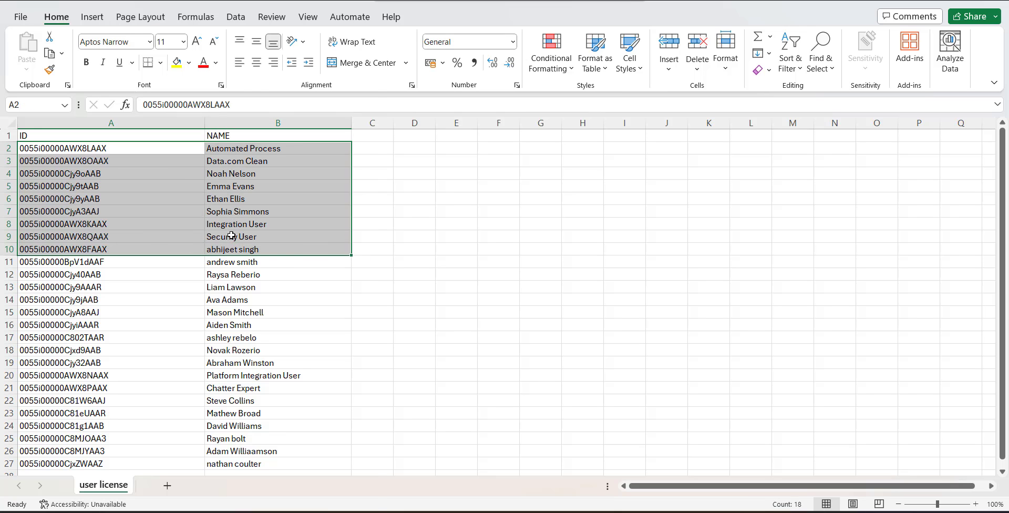
pyautogui.rightClick(230, 250)
pyautogui.click(270, 222)
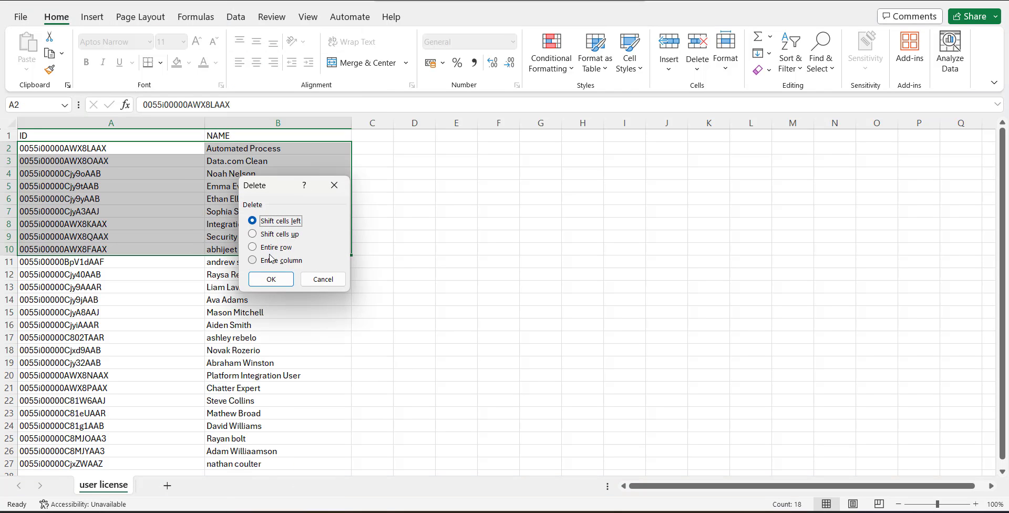
pyautogui.moveTo(163, 150); pyautogui.dragTo(221, 199)
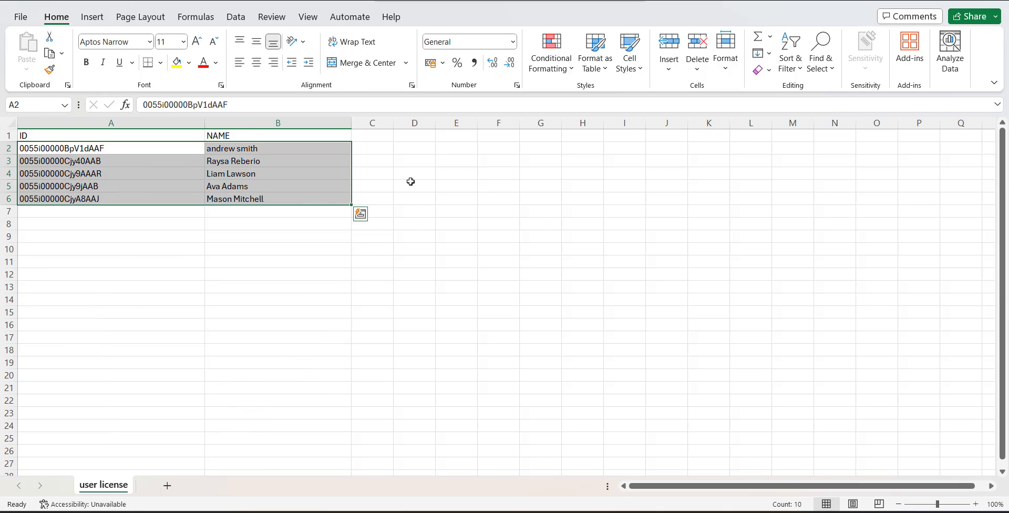
# Step: Widen column C and enter the header ProfileId in cell C1
pyautogui.click(387, 172)
pyautogui.moveTo(393, 123); pyautogui.dragTo(483, 123)
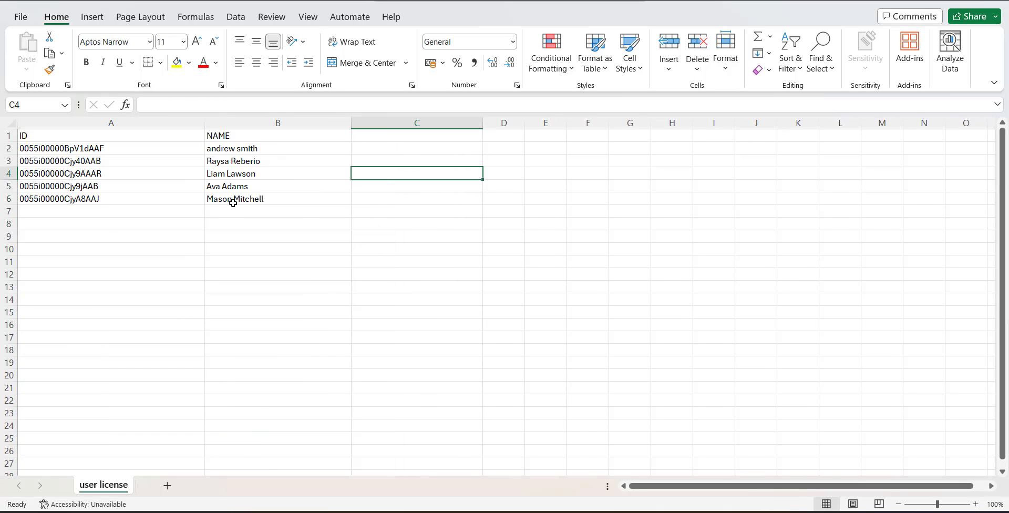
pyautogui.click(397, 135)
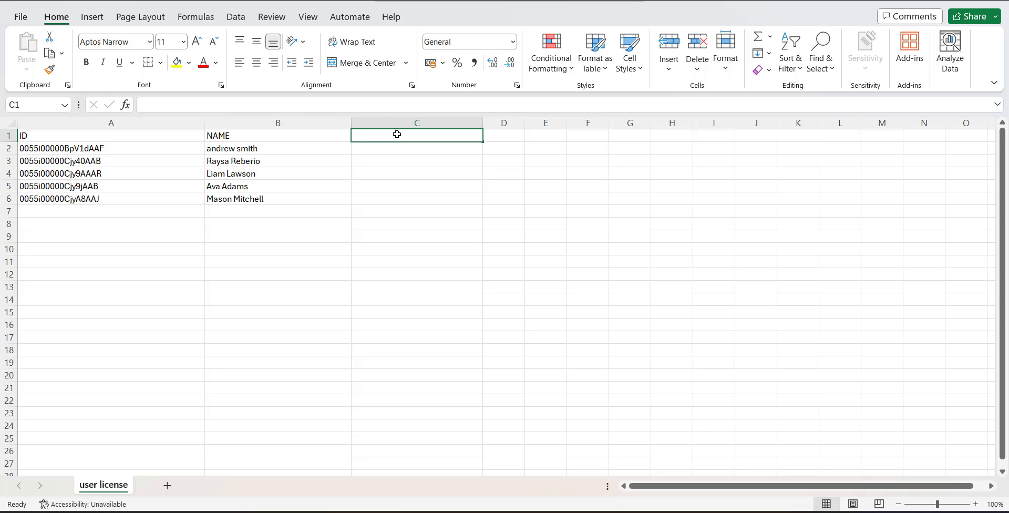
pyautogui.write('ProfileId')
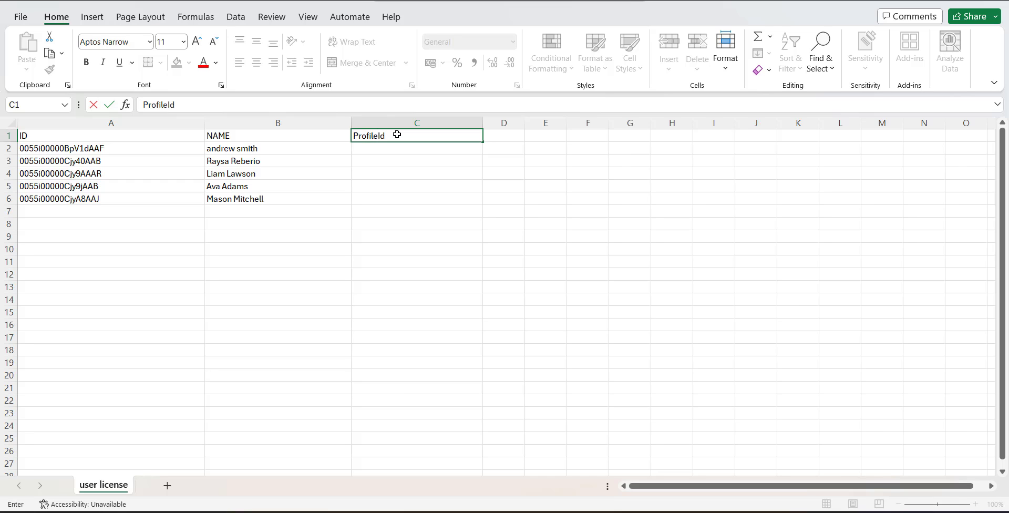
pyautogui.click(406, 147)
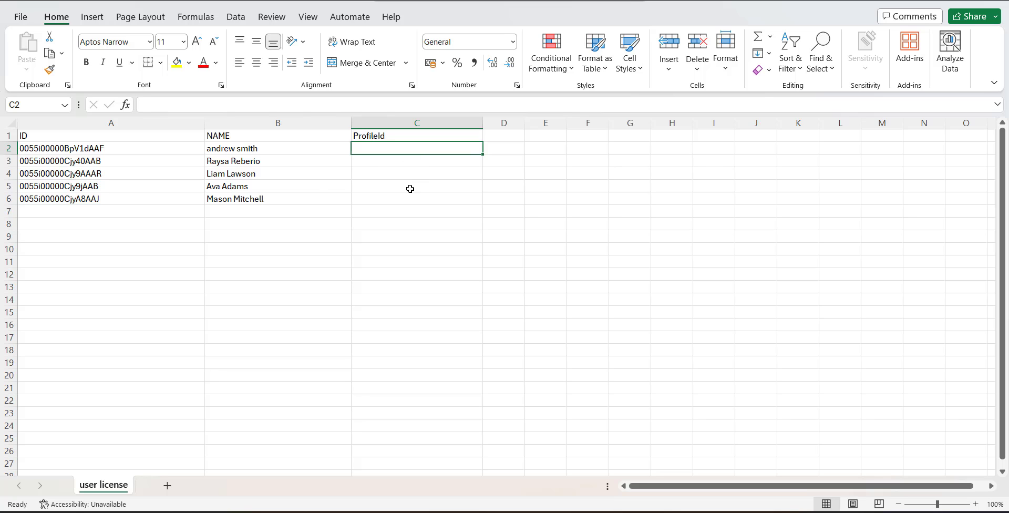
pyautogui.click(270, 149)
pyautogui.moveTo(270, 165); pyautogui.dragTo(281, 199)
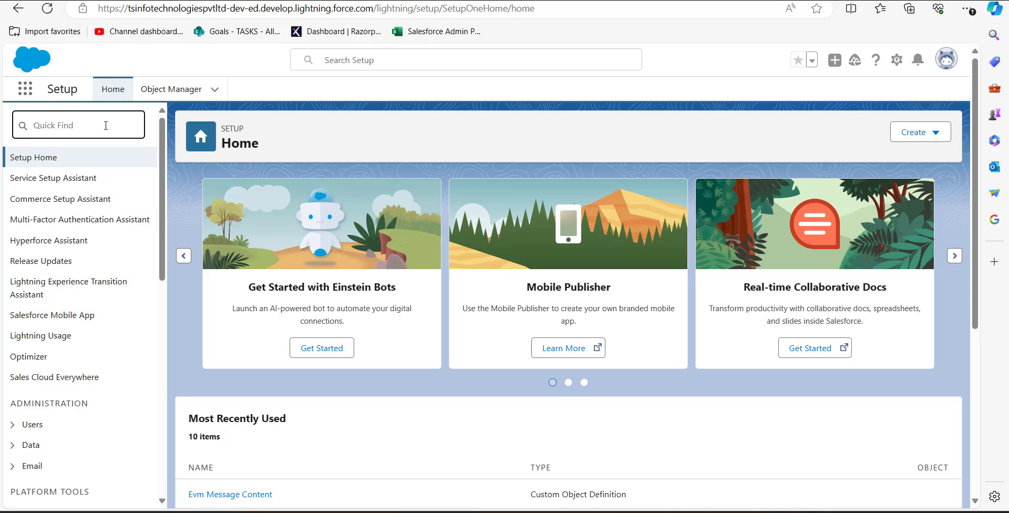
# Step: Switch to Salesforce Setup, open the Identity User profile and copy its ID from the page address
pyautogui.write('[ro')
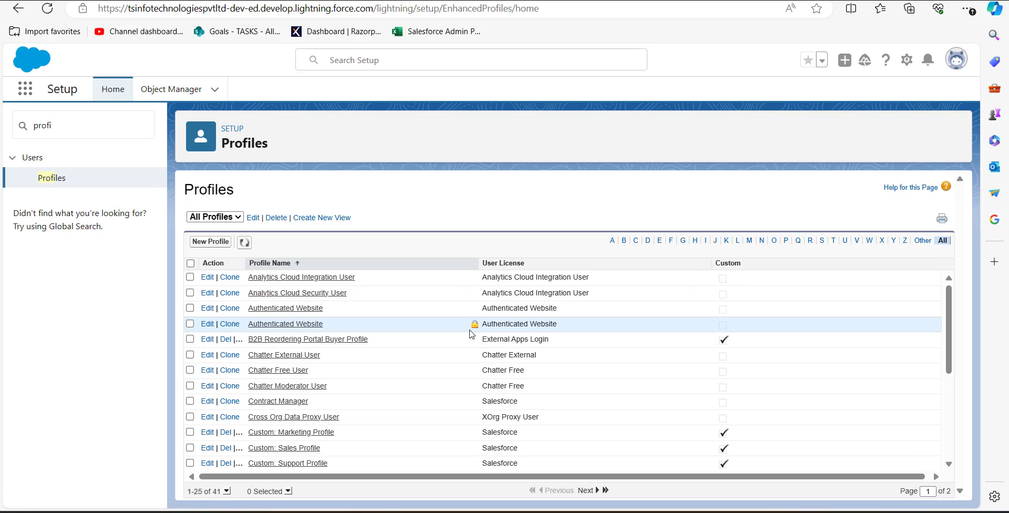
pyautogui.click(707, 240)
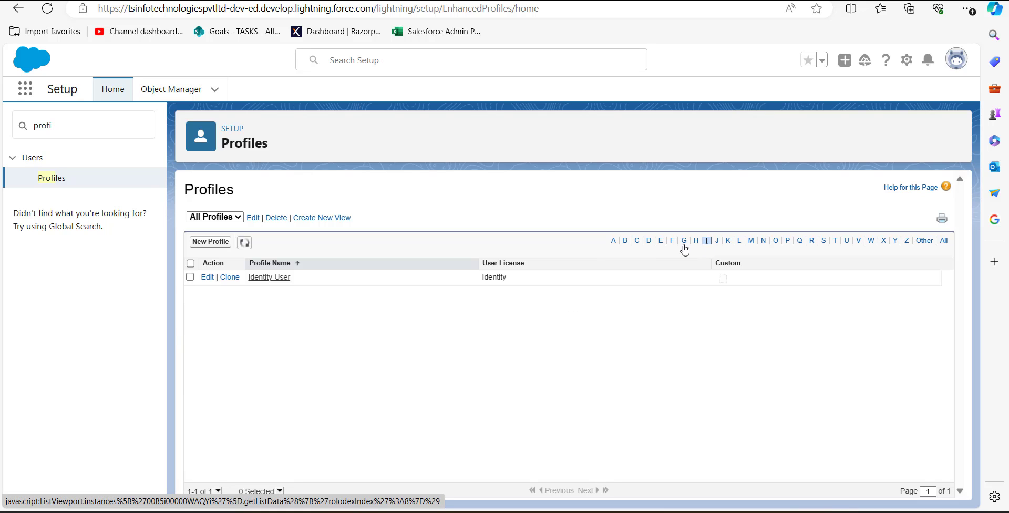
pyautogui.click(261, 278)
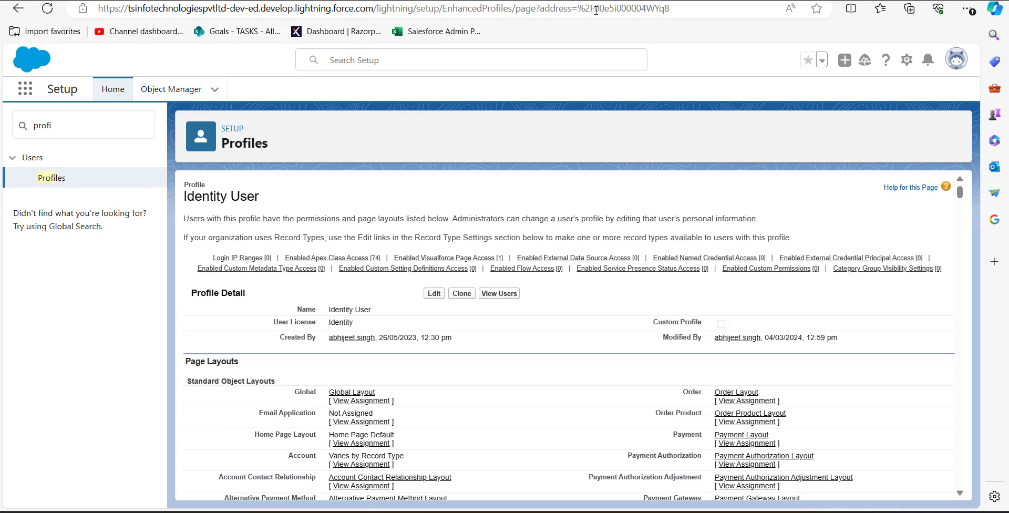
pyautogui.moveTo(596, 10); pyautogui.dragTo(678, 11)
pyautogui.hotkey('ctrl', 'c')
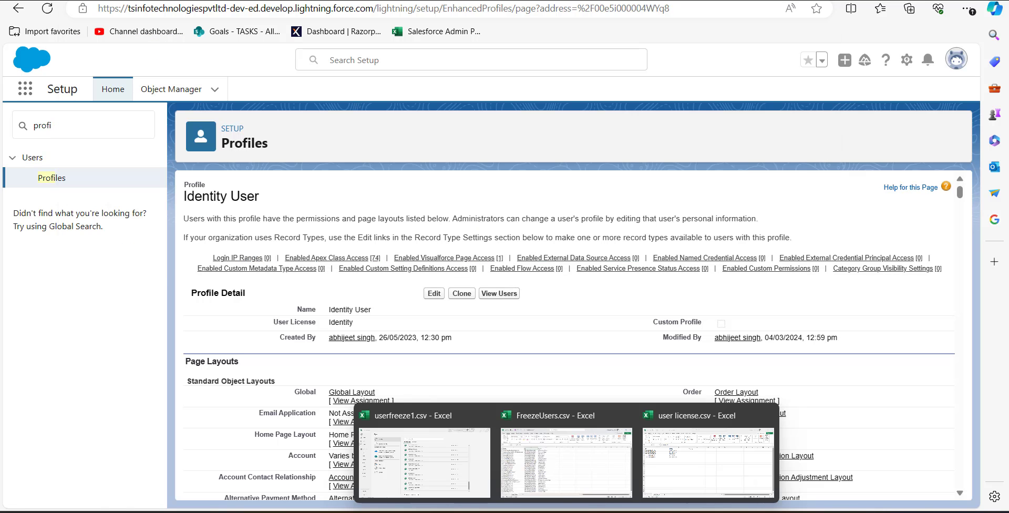
# Step: Switch to user license.csv in Excel, paste the profile ID into C2 and fill it down to C6
pyautogui.click(675, 481)
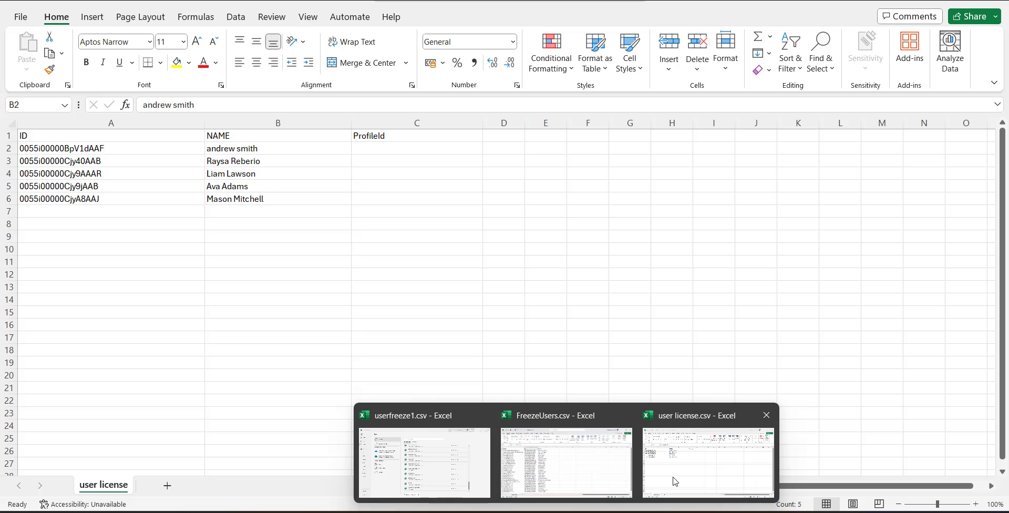
pyautogui.click(382, 149)
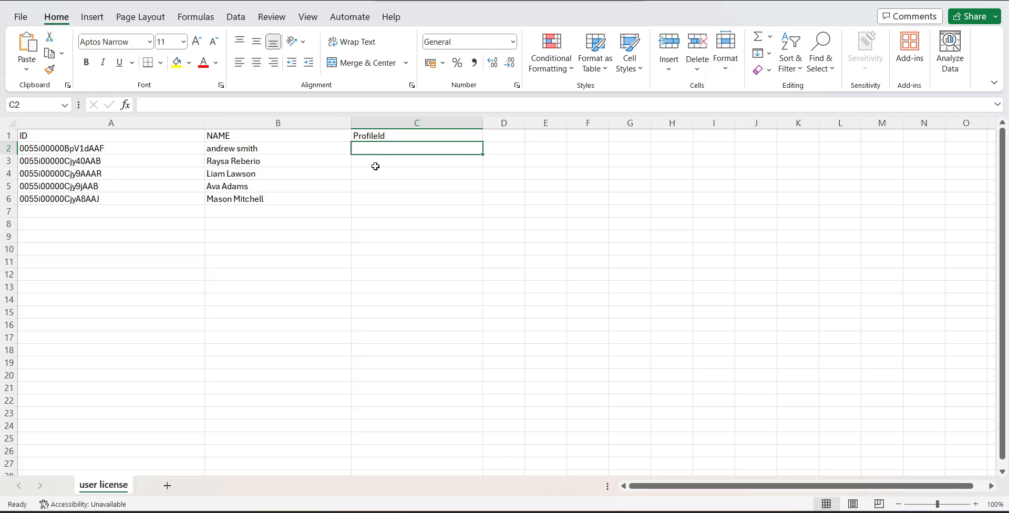
pyautogui.hotkey('ctrl', 'v')
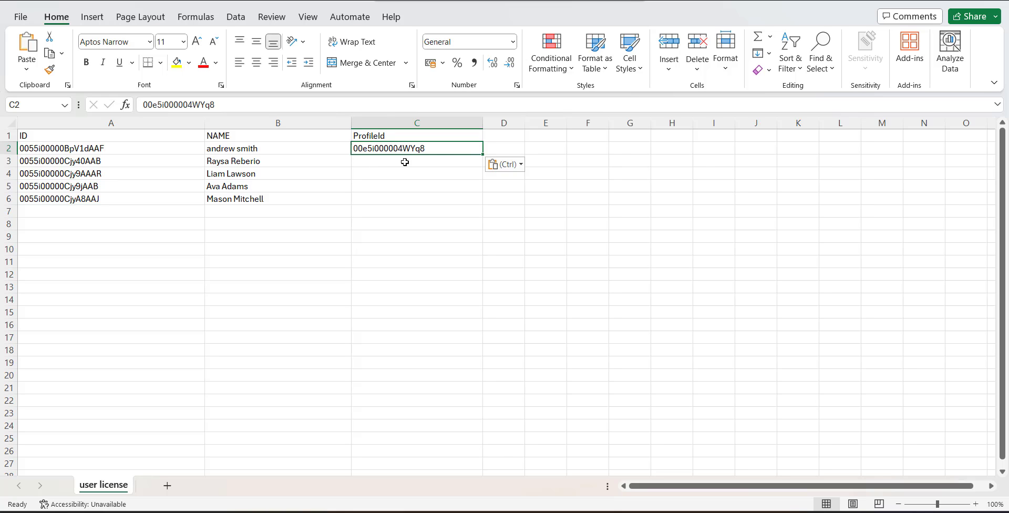
pyautogui.click(443, 173)
pyautogui.click(450, 151)
pyautogui.moveTo(483, 156); pyautogui.dragTo(483, 205)
pyautogui.click(463, 223)
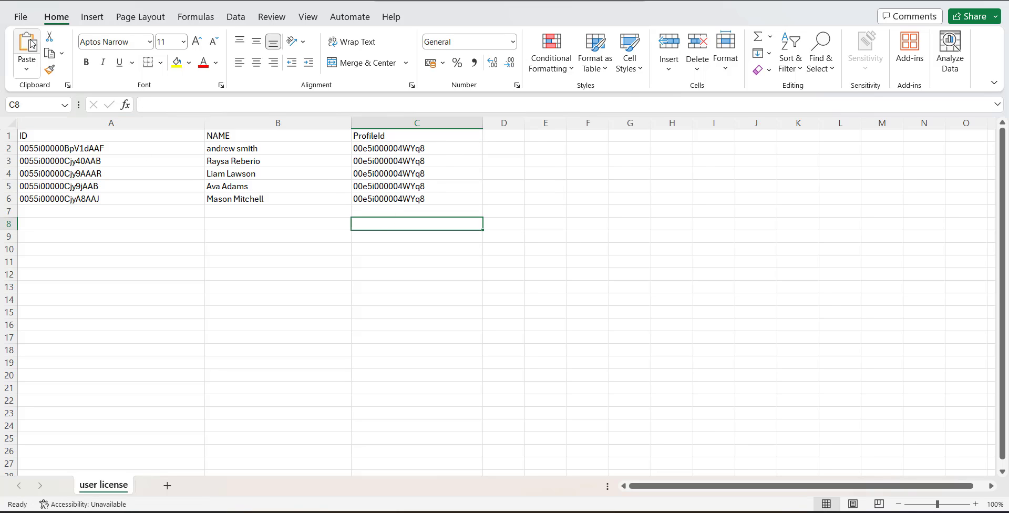
# Step: Save the edited user license.csv file and switch back to Data Loader
pyautogui.click(22, 18)
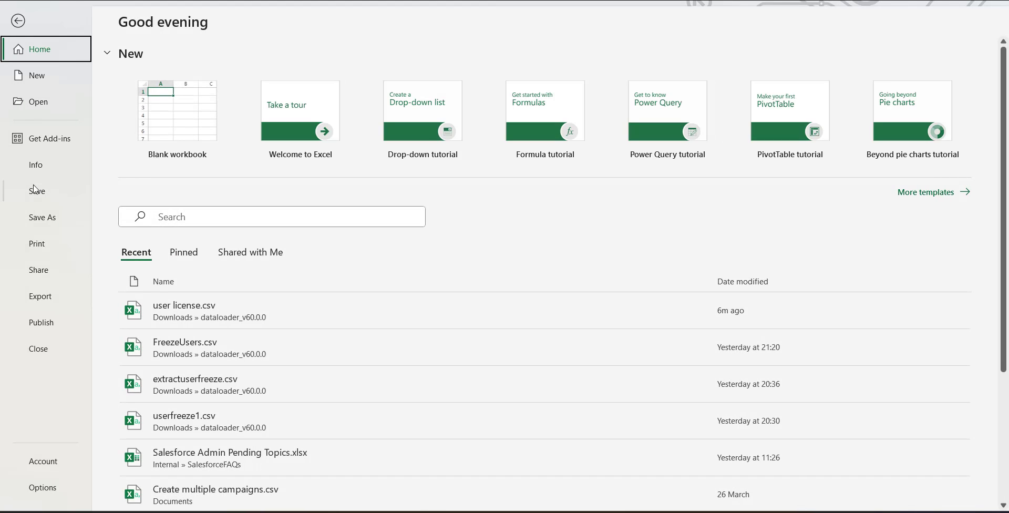
pyautogui.click(37, 191)
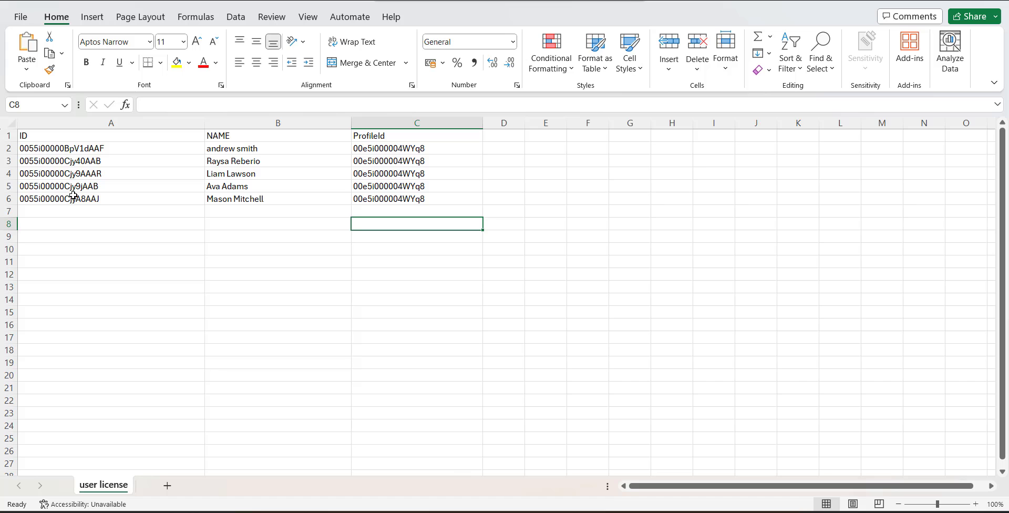
pyautogui.click(636, 509)
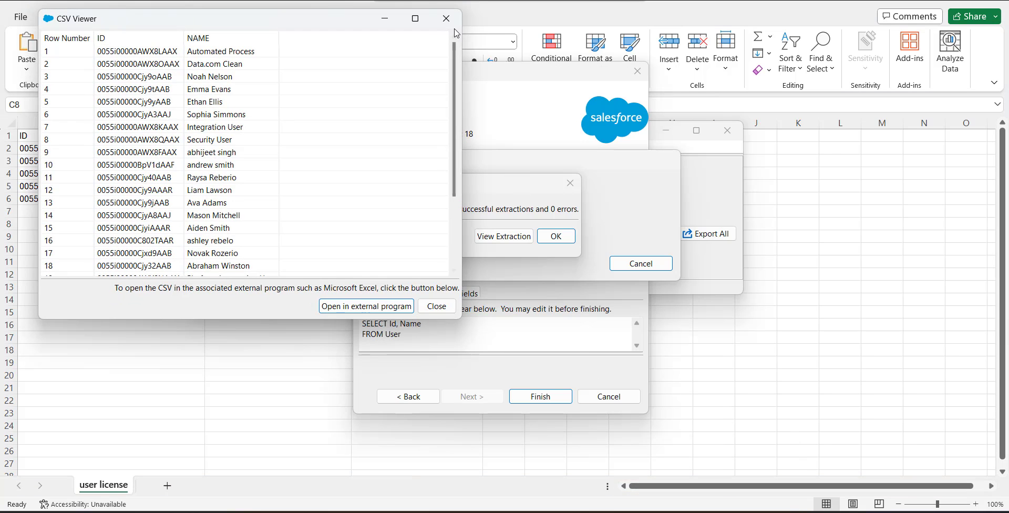
# Step: Close the export result windows and start an Update operation on the User (User) object
pyautogui.click(444, 18)
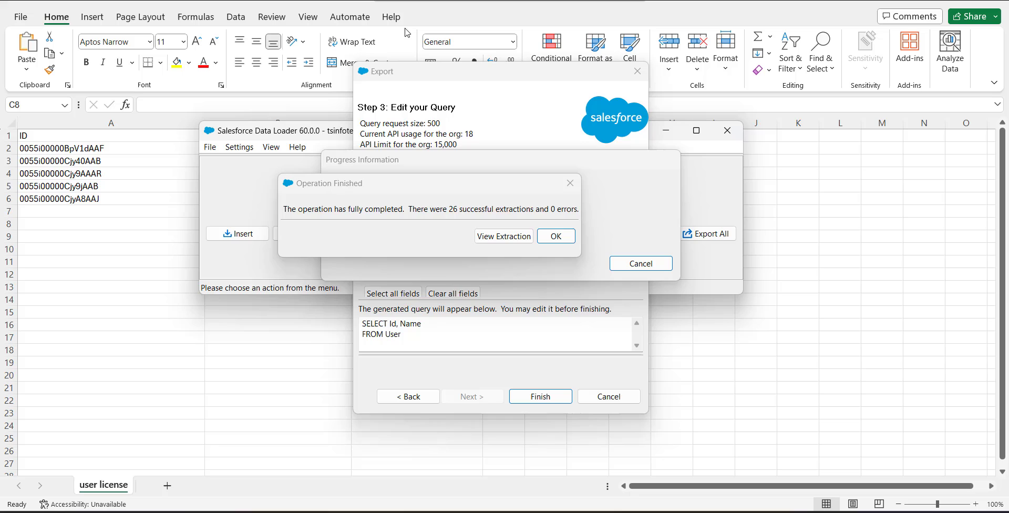
pyautogui.click(571, 183)
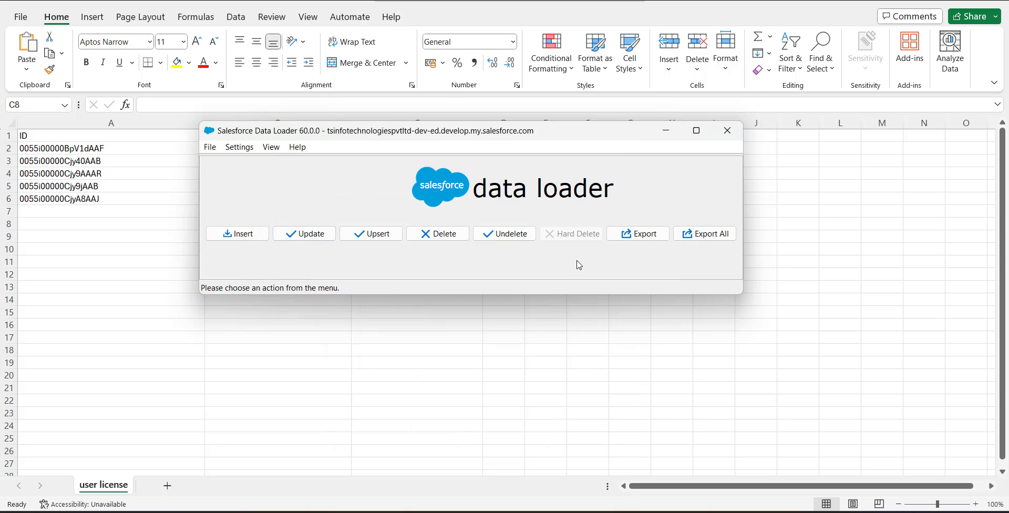
pyautogui.click(311, 243)
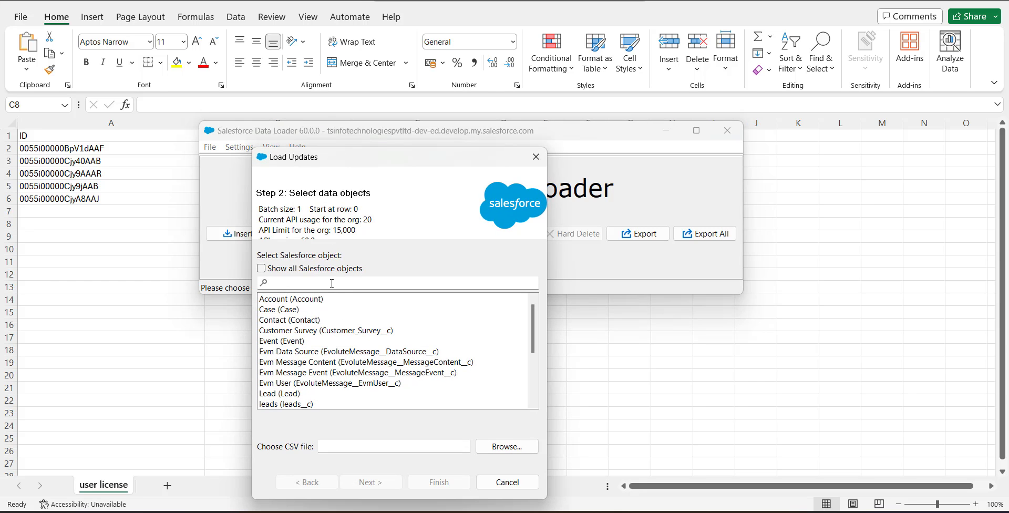
pyautogui.click(332, 283)
pyautogui.write('user')
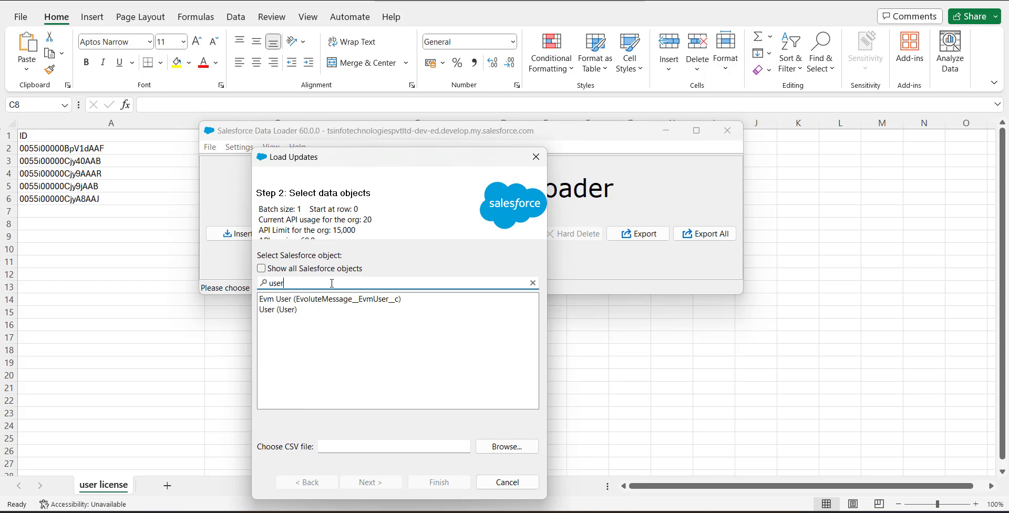
pyautogui.click(326, 310)
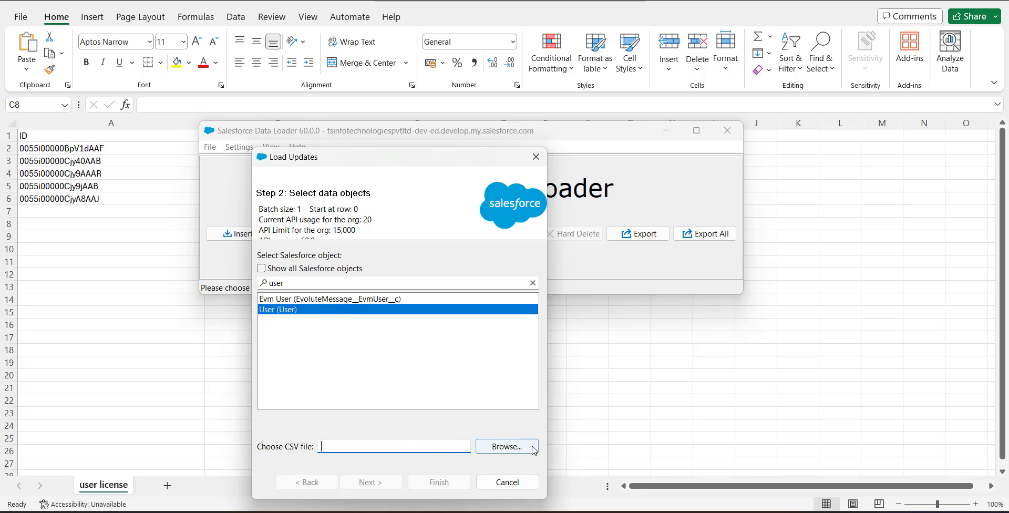
# Step: Load user license.csv as the update's source file and continue past the related-object lookup fields without selecting any
pyautogui.click(507, 446)
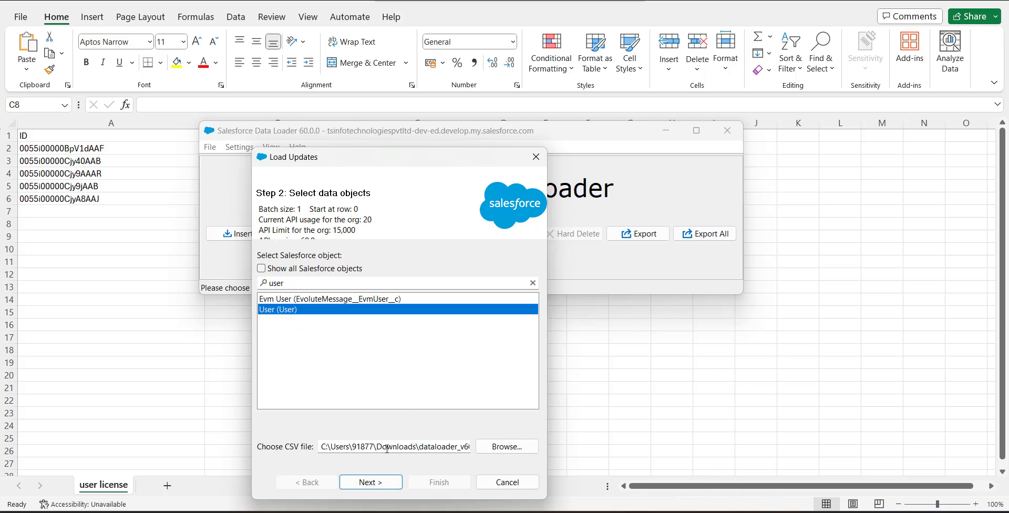
pyautogui.click(381, 485)
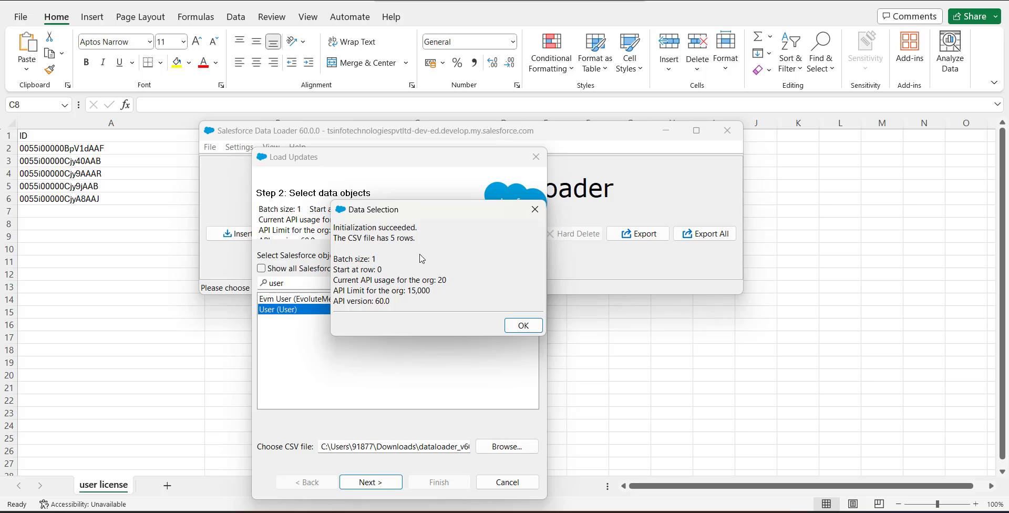
pyautogui.click(532, 326)
pyautogui.click(370, 482)
pyautogui.click(370, 482)
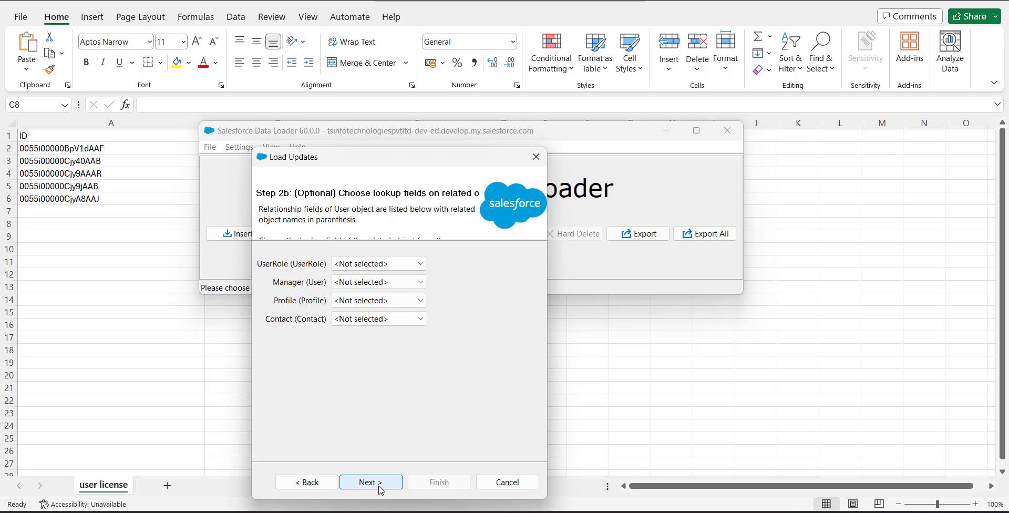
# Step: Create a field map by auto-matching fields to the CSV columns, then accept it and proceed to the final update page
pyautogui.moveTo(408, 161); pyautogui.dragTo(384, 96)
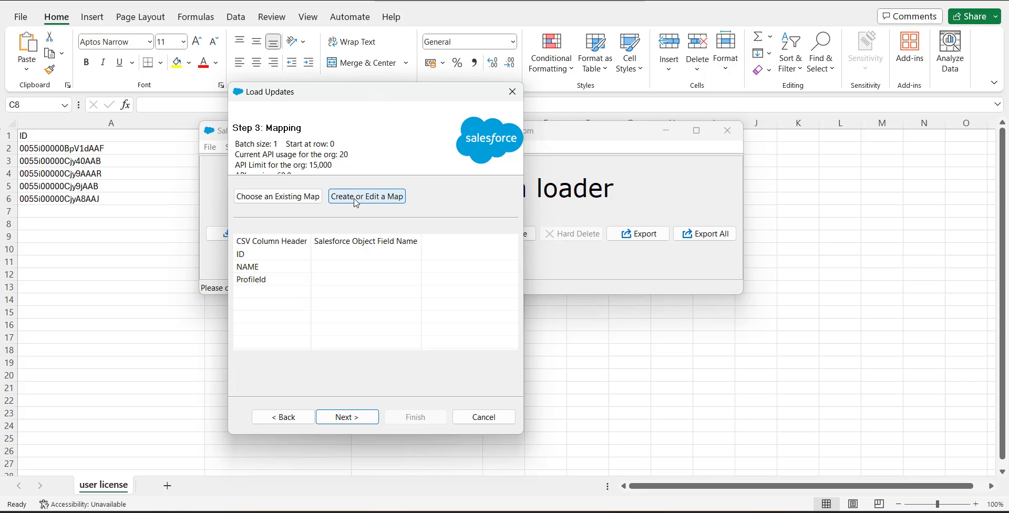
pyautogui.click(356, 197)
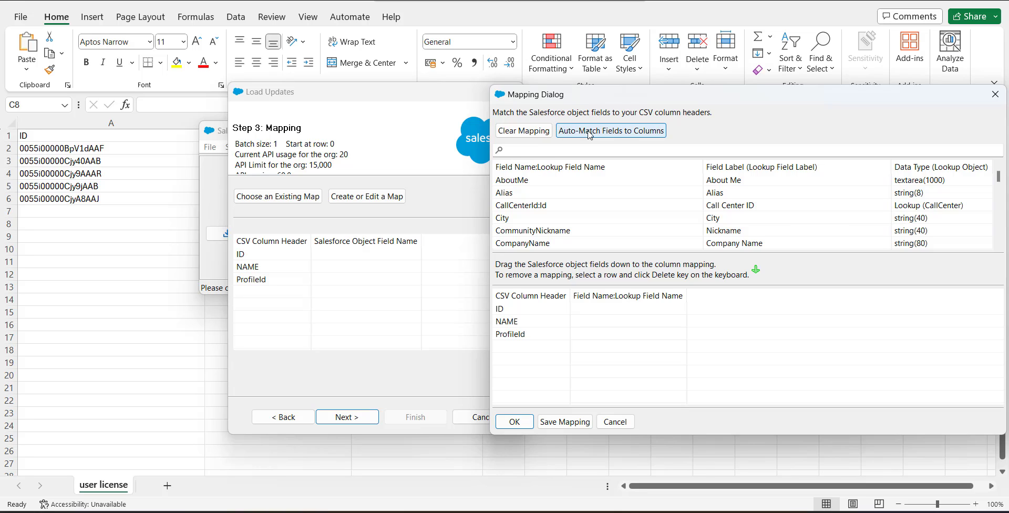
pyautogui.click(591, 134)
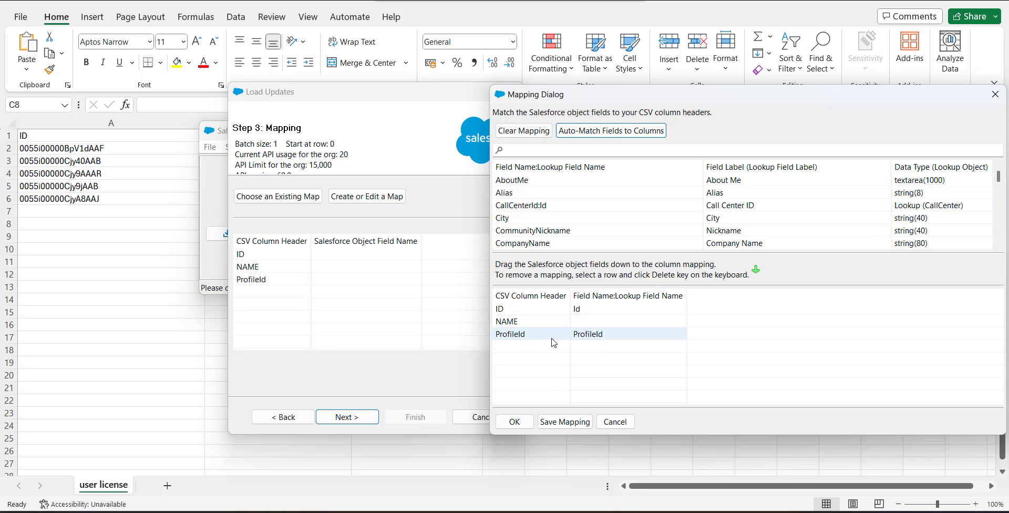
pyautogui.click(515, 421)
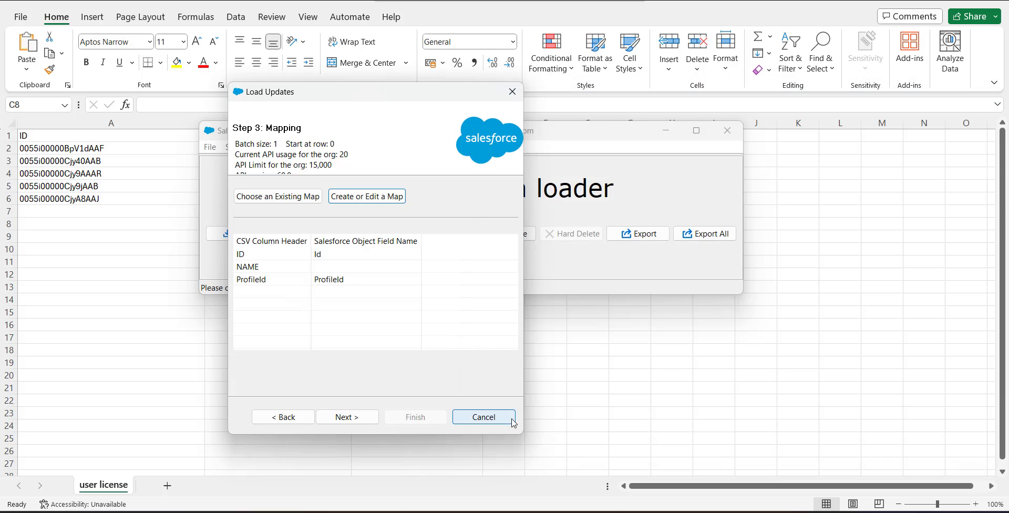
pyautogui.click(347, 417)
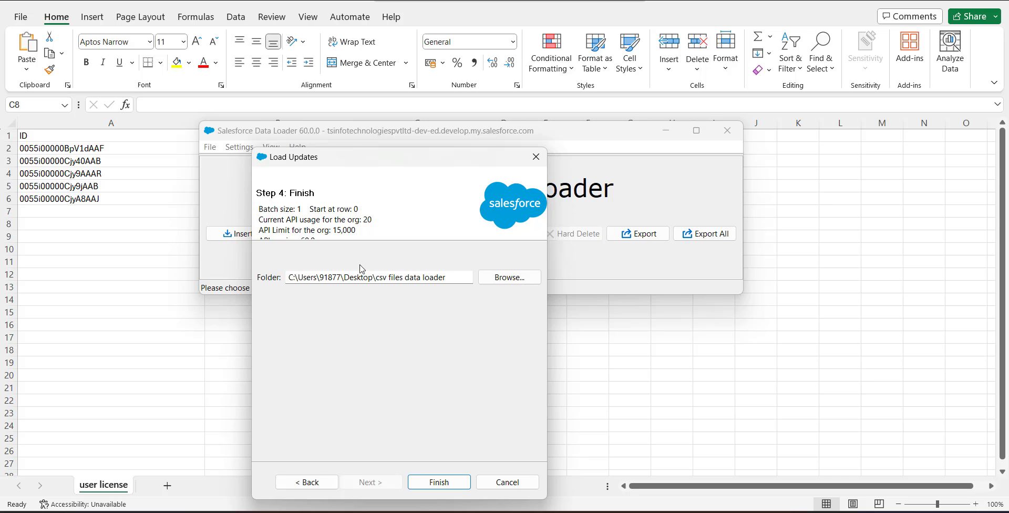
# Step: Run the update of the existing user records, keeping the csv files data loader folder for the result files
pyautogui.moveTo(433, 164); pyautogui.dragTo(441, 121)
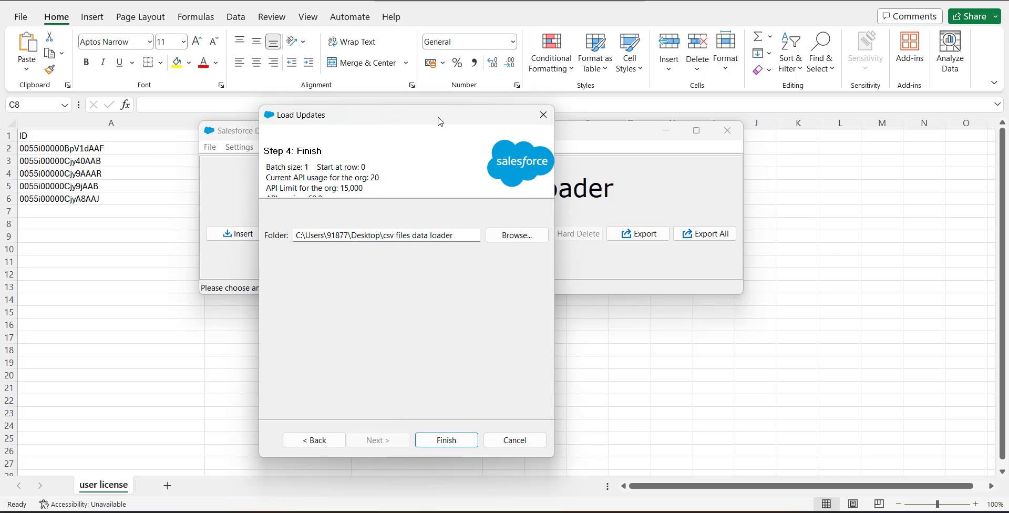
pyautogui.click(439, 447)
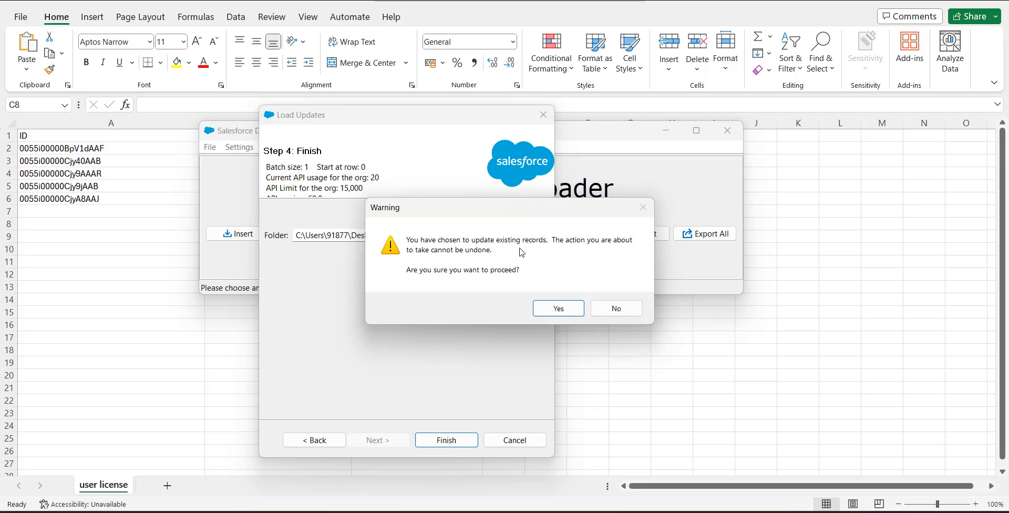
pyautogui.click(559, 309)
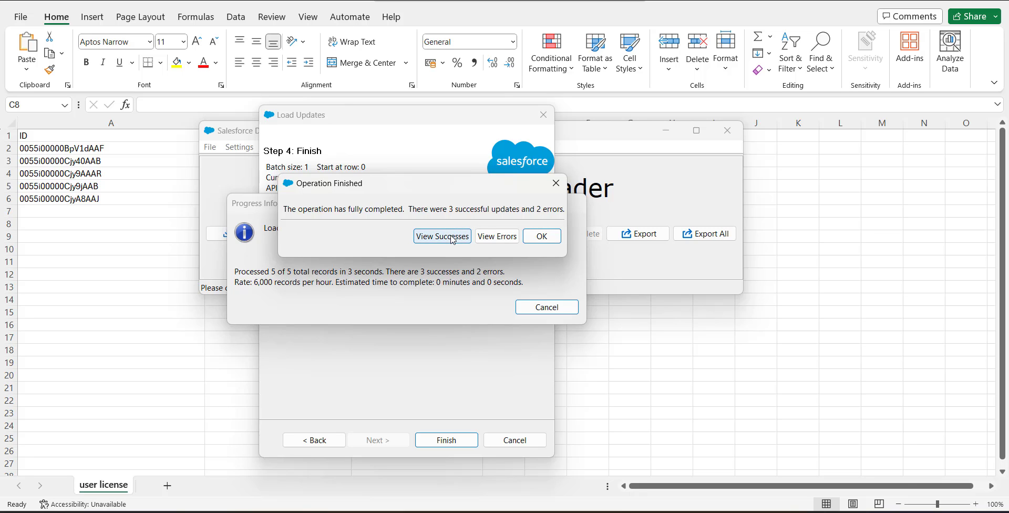
# Step: Review the update's error records and success records, widening each viewer to read the error and status columns
pyautogui.click(497, 238)
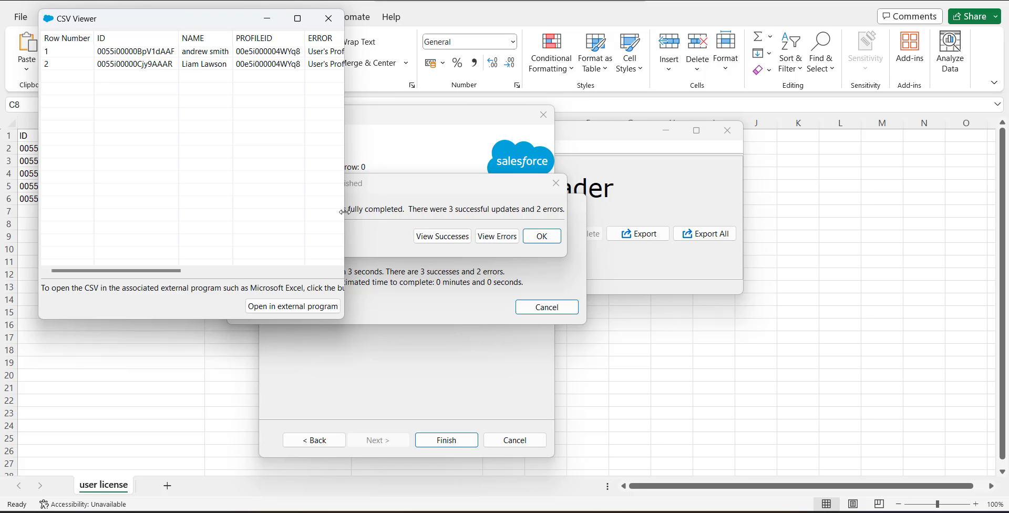
pyautogui.moveTo(346, 212); pyautogui.dragTo(616, 226)
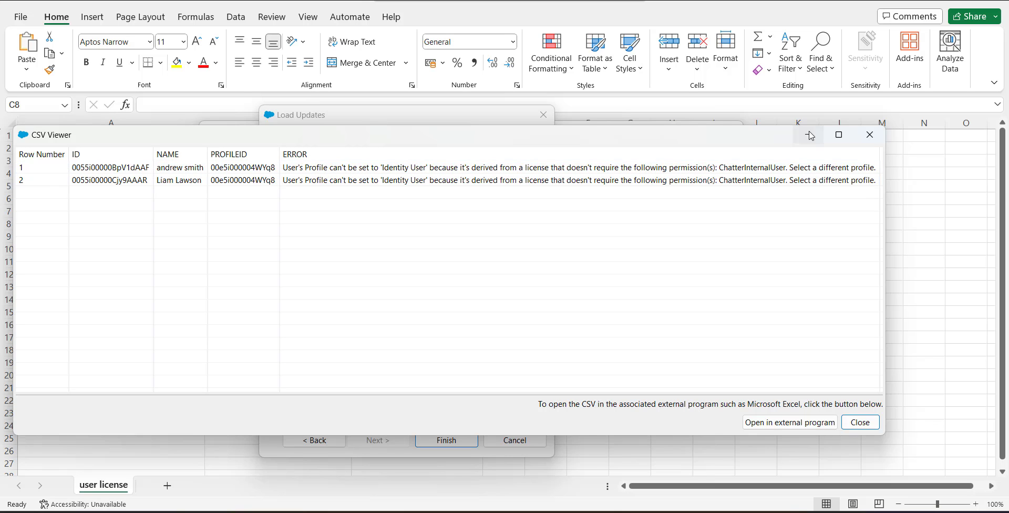
pyautogui.click(870, 134)
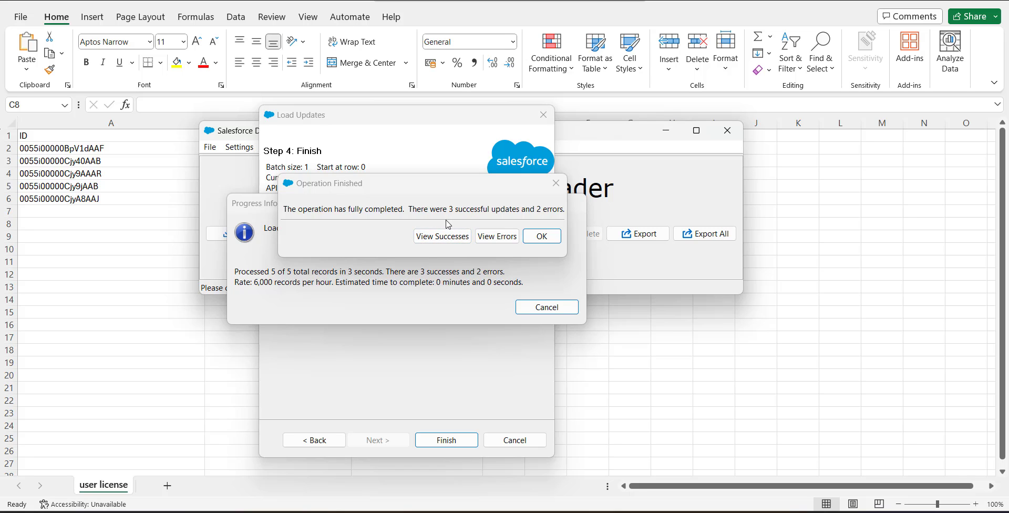
pyautogui.click(442, 236)
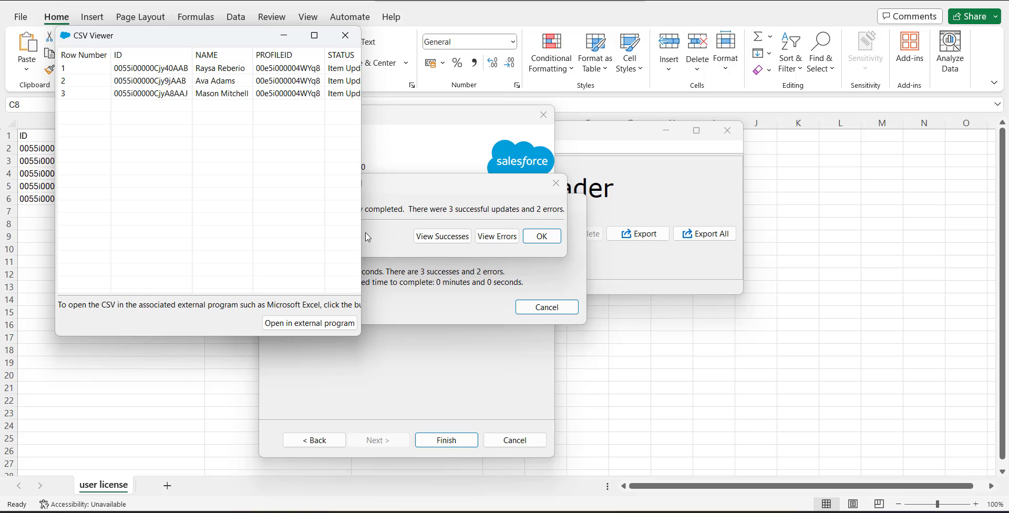
pyautogui.moveTo(362, 231); pyautogui.dragTo(537, 231)
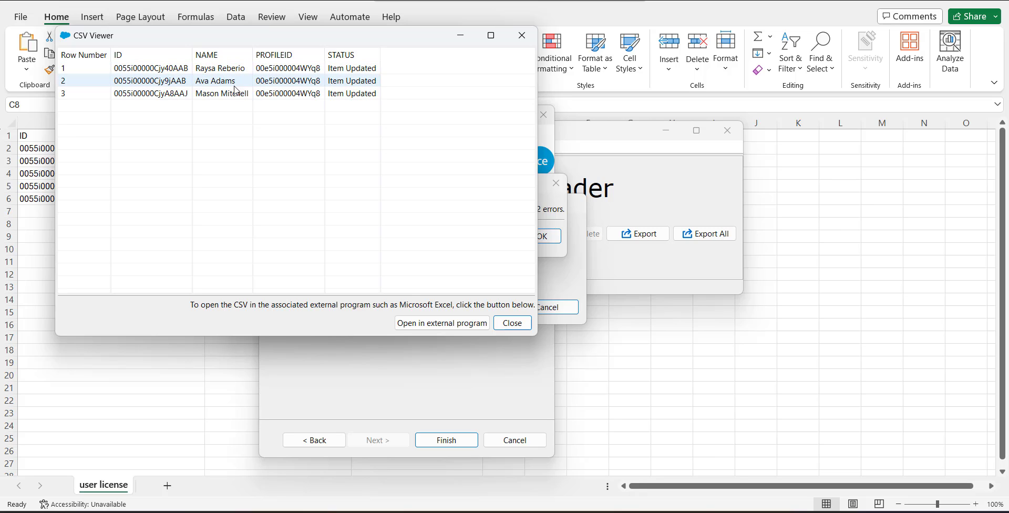
pyautogui.click(460, 35)
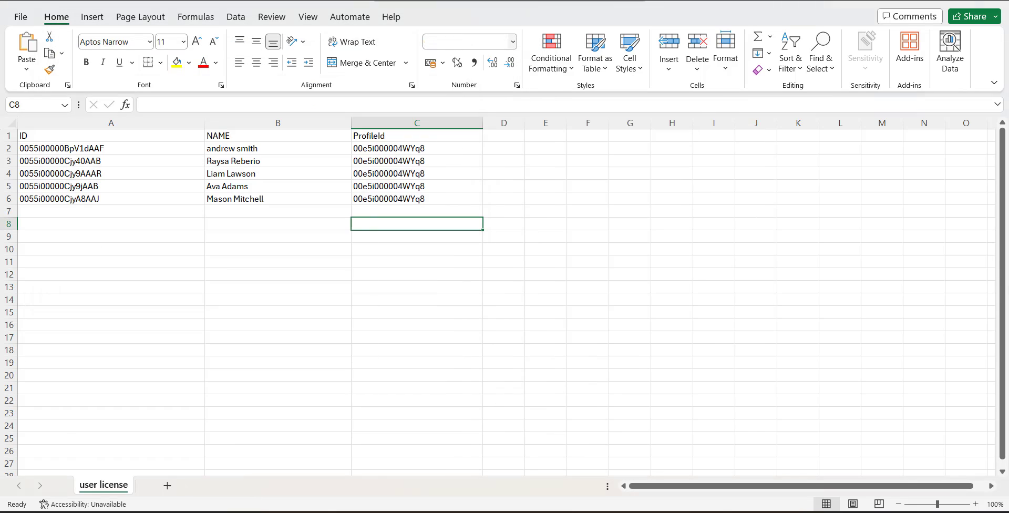
# Step: Switch to Salesforce Setup, find the Users page and open the first listed user to check the license and profile
pyautogui.hotkey('alt', 'Tab')
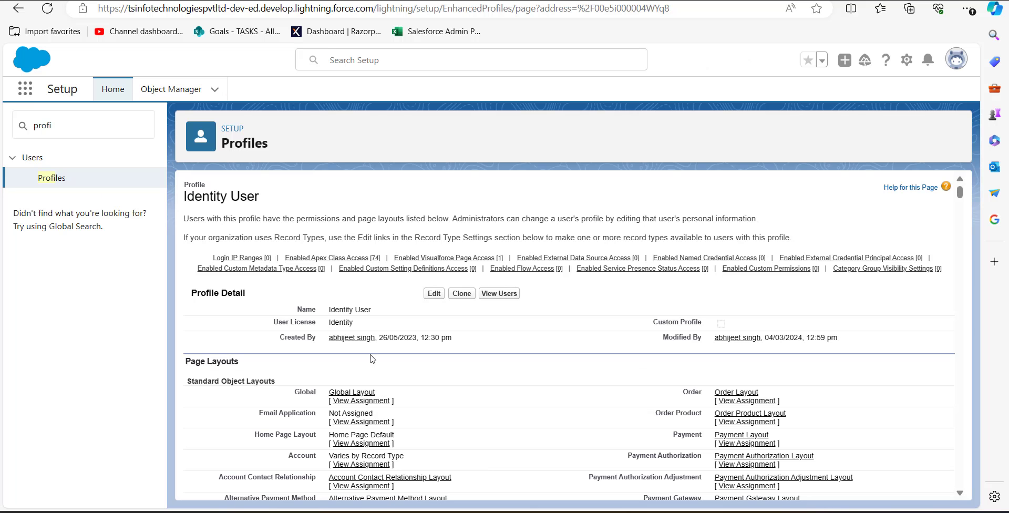
pyautogui.click(23, 124)
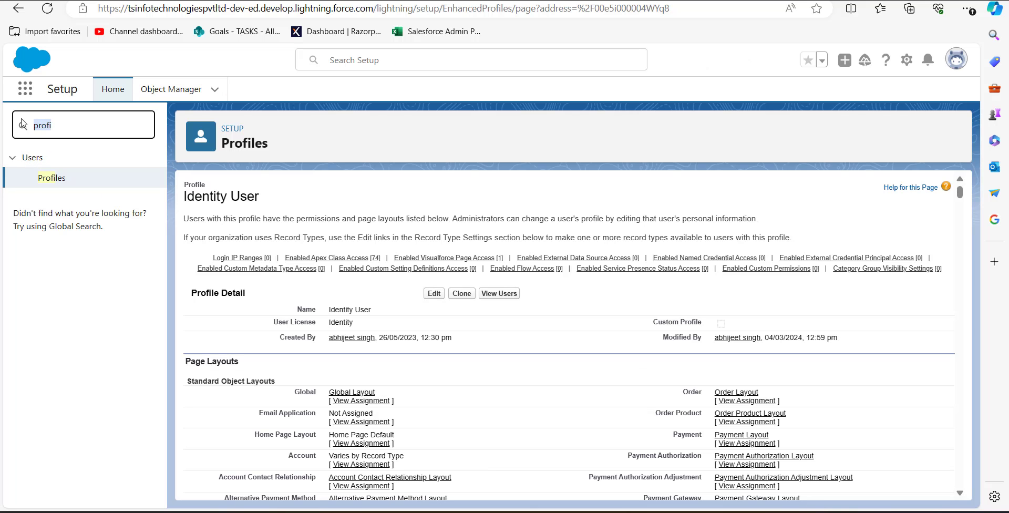
pyautogui.write('user')
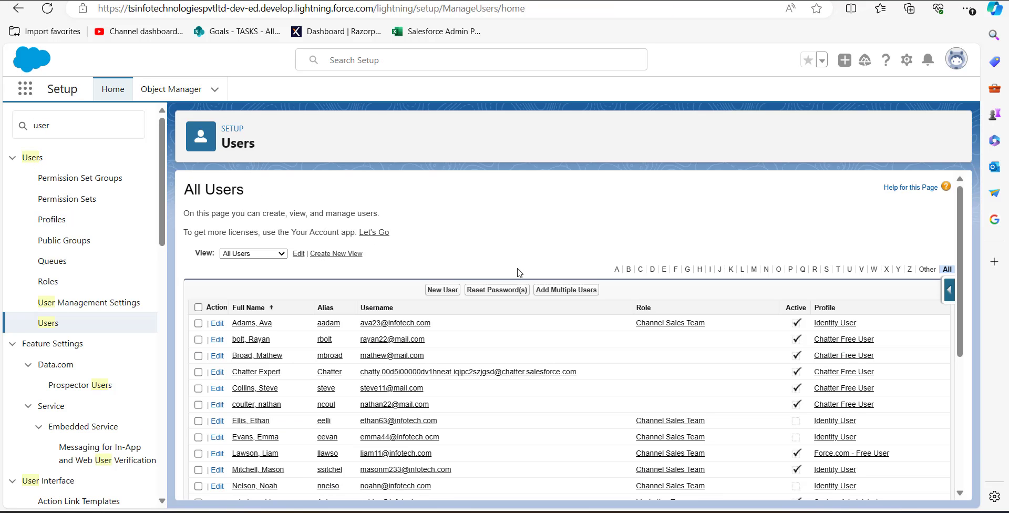
pyautogui.click(260, 324)
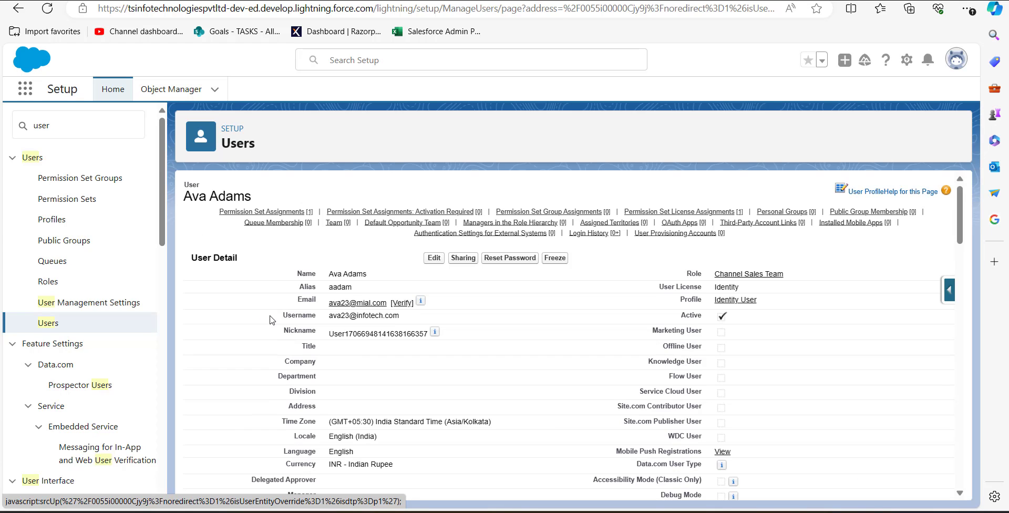